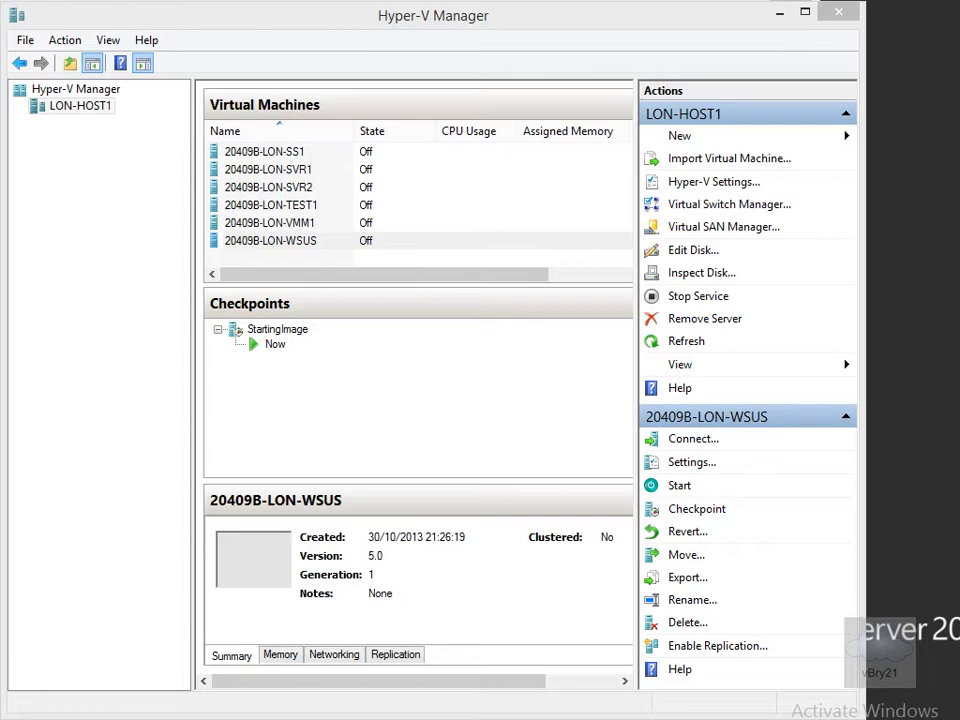
Step: Start creating a new virtual machine on LON-HOST1 and name it LON-VM2
{"action": "left_click", "coordinate": [679, 140]}
{"action": "left_click", "coordinate": [890, 144]}
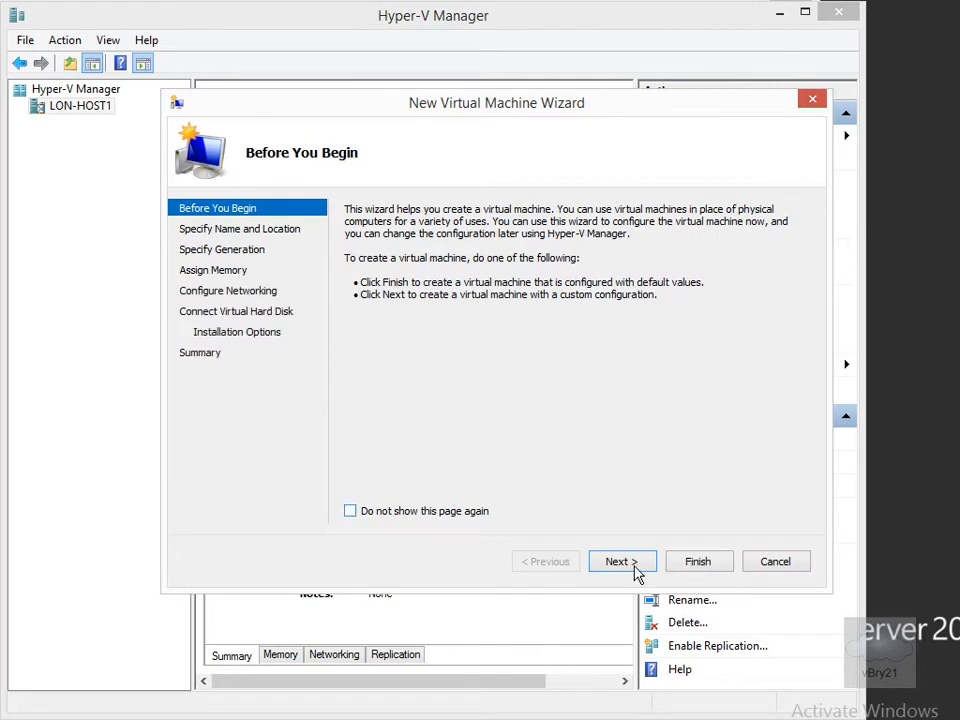
{"action": "left_click", "coordinate": [631, 564]}
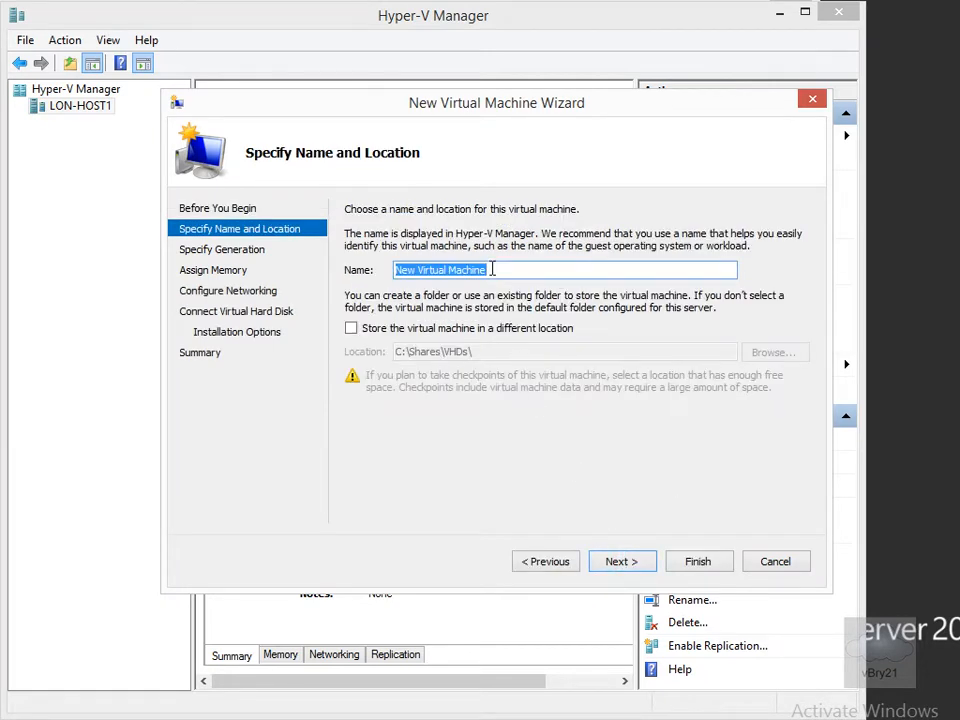
{"action": "left_click_drag", "start_coordinate": [493, 269], "coordinate": [383, 276]}
{"action": "type", "text": "LON"}
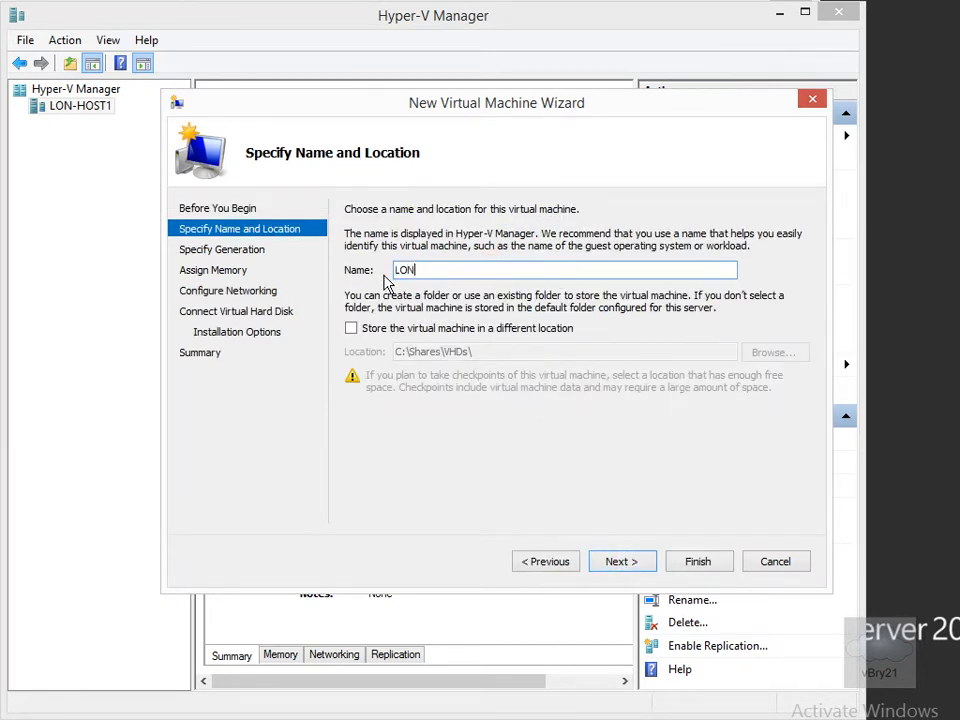
{"action": "type", "text": "-VM2"}
{"action": "left_click", "coordinate": [636, 565]}
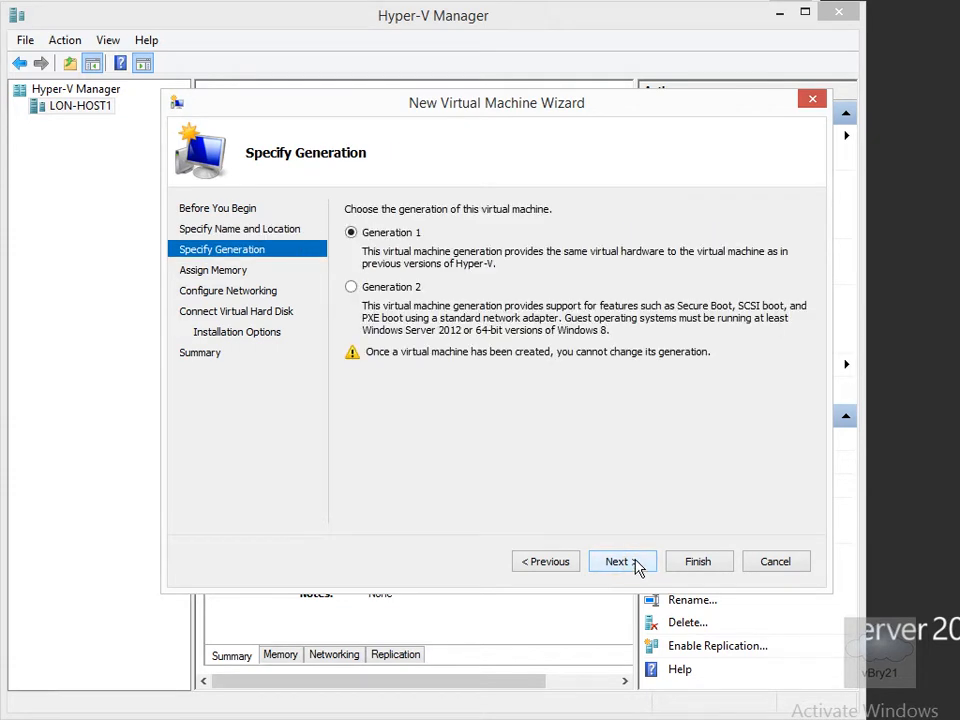
Step: Make the new virtual machine Generation 2 and assign it 1024 MB of startup memory
{"action": "left_click", "coordinate": [389, 290]}
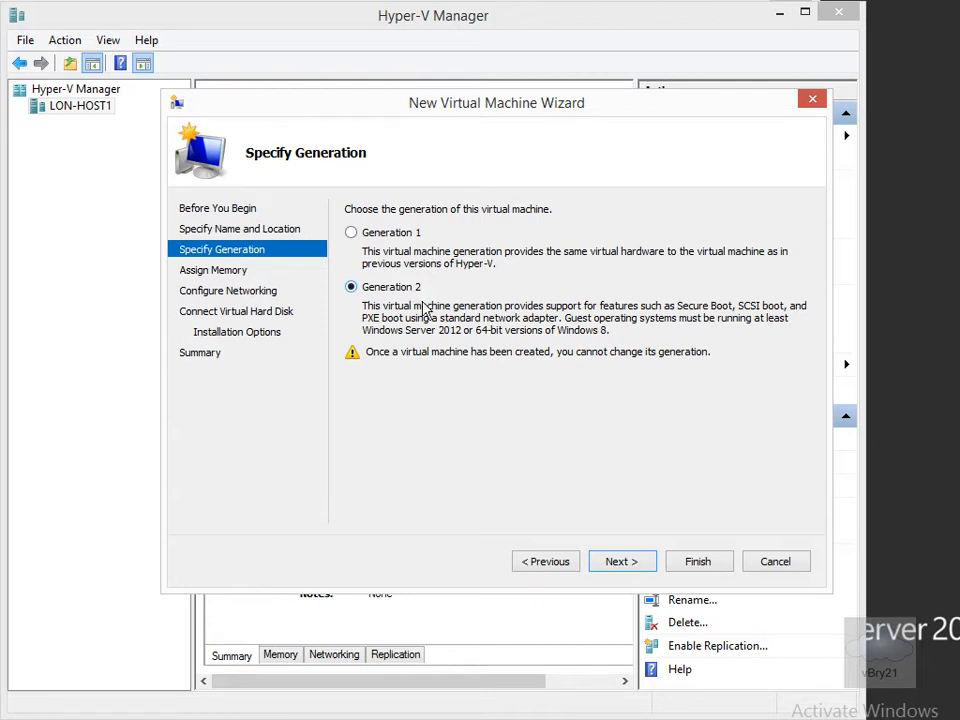
{"action": "left_click", "coordinate": [621, 562]}
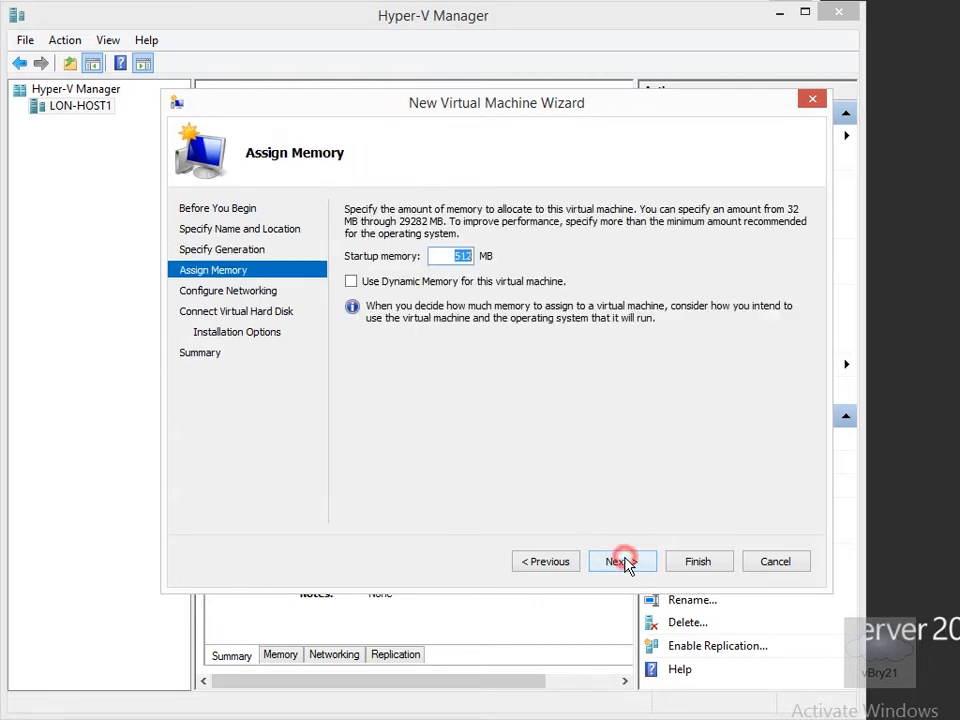
{"action": "double_click", "coordinate": [449, 256]}
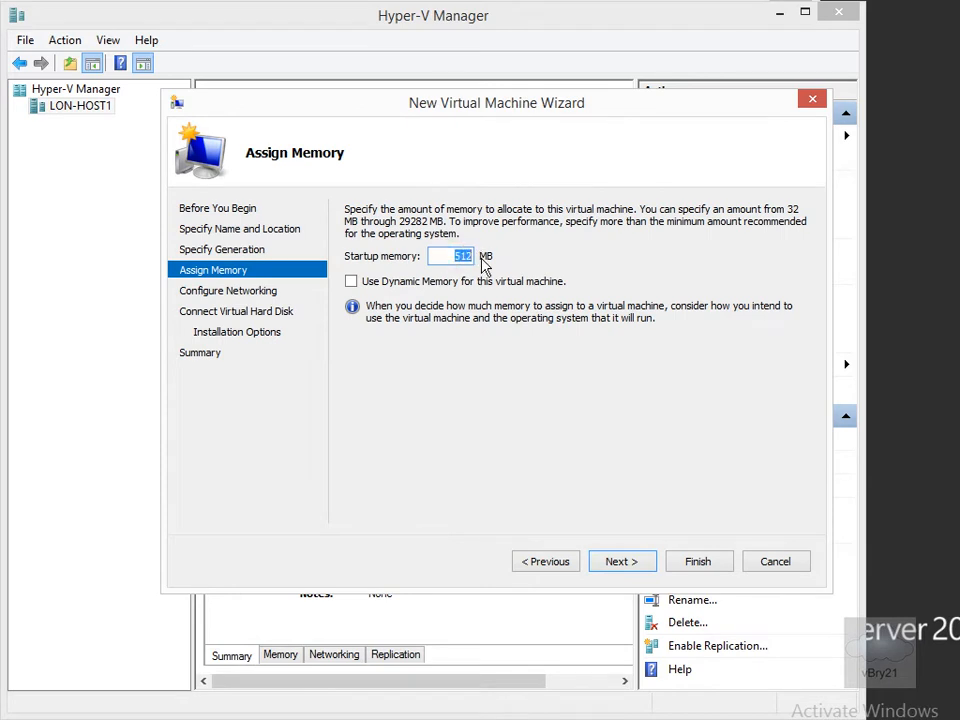
{"action": "type", "text": "1024"}
{"action": "left_click", "coordinate": [622, 562]}
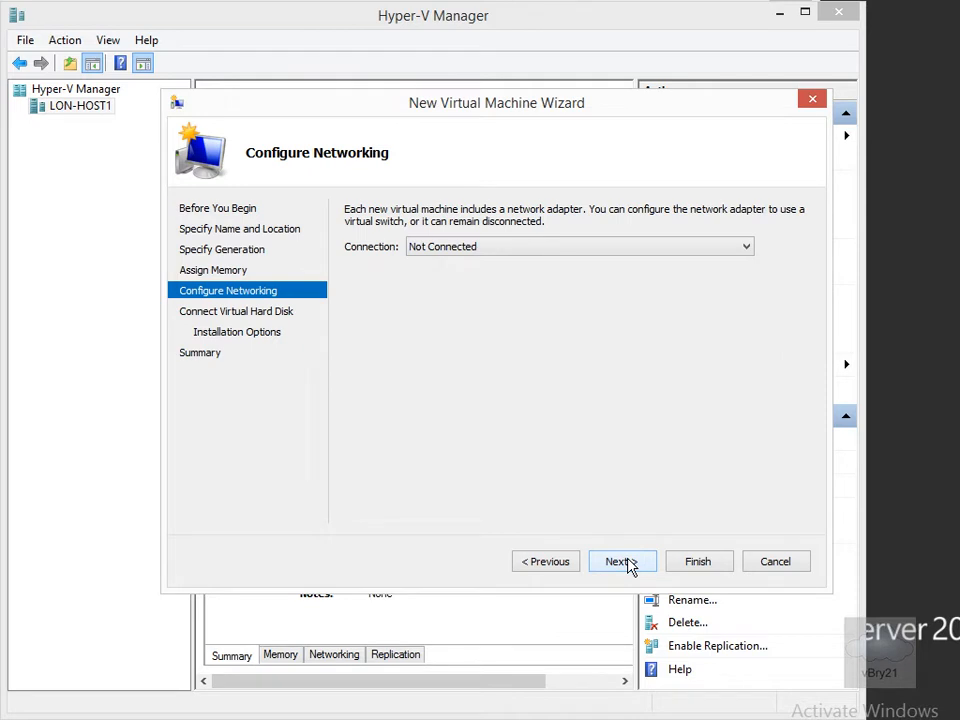
Step: Create the virtual machine with no network connection, a new 100 GB virtual hard disk and the operating system left for later installation
{"action": "left_click", "coordinate": [626, 562]}
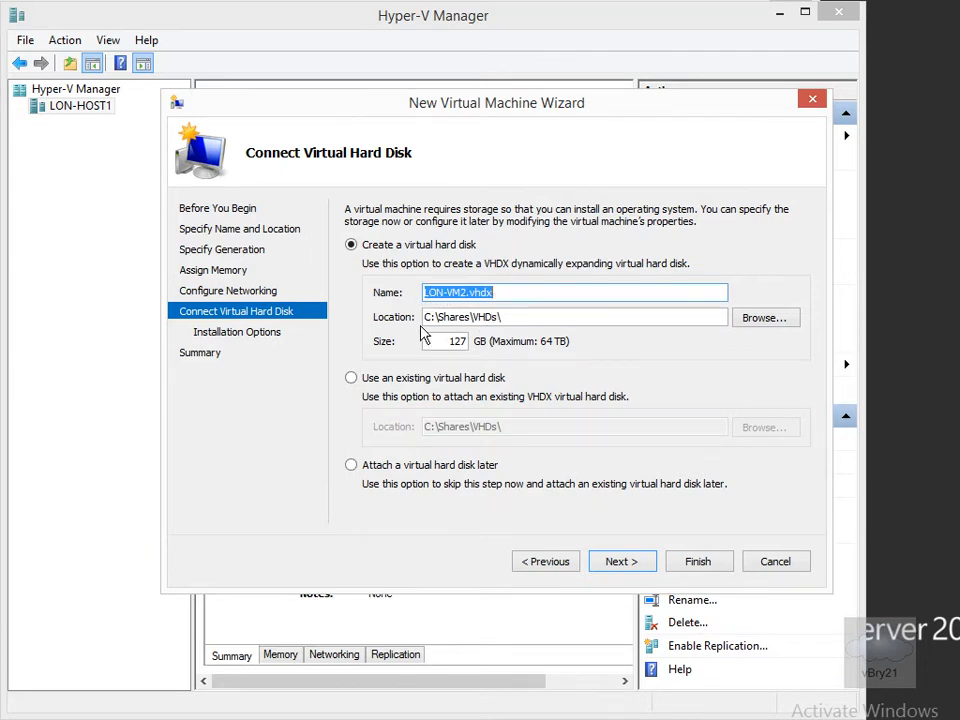
{"action": "double_click", "coordinate": [450, 341]}
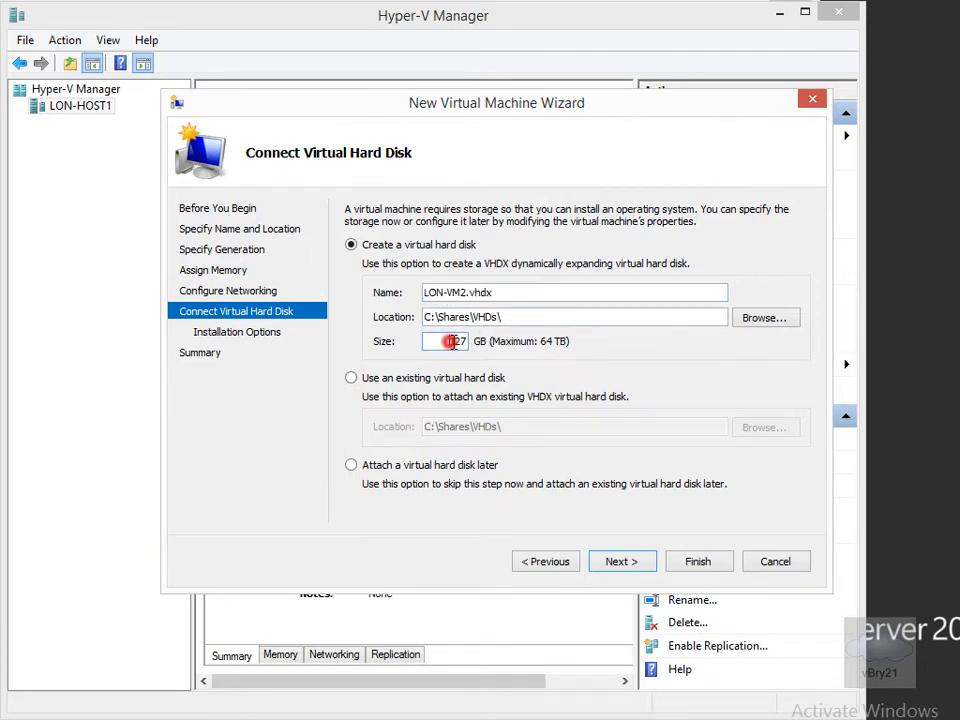
{"action": "type", "text": "100"}
{"action": "left_click", "coordinate": [623, 562]}
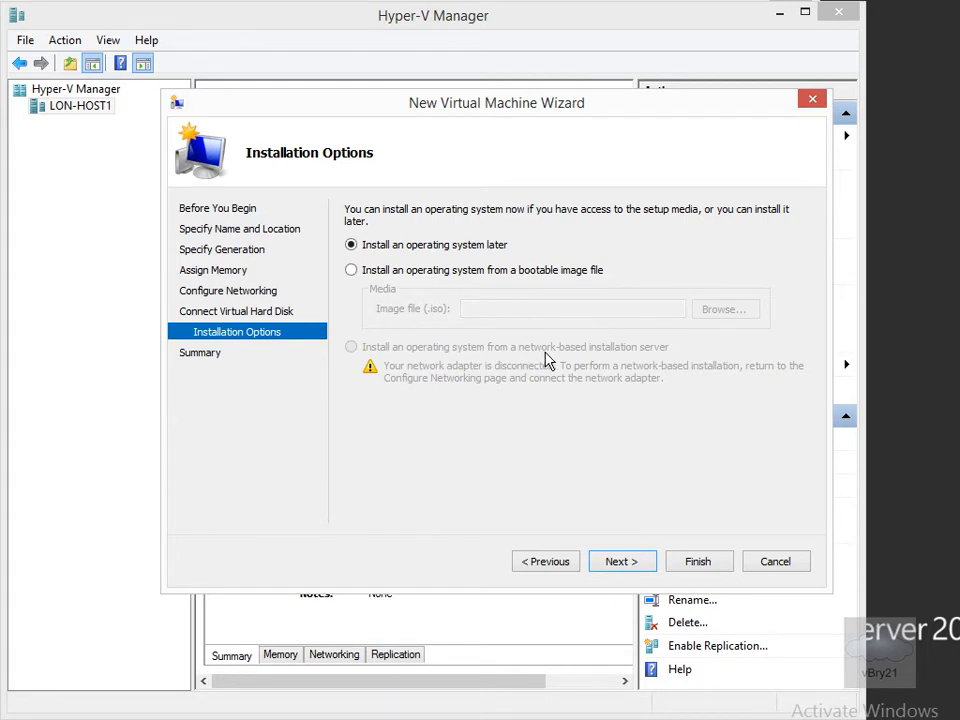
{"action": "left_click", "coordinate": [623, 565]}
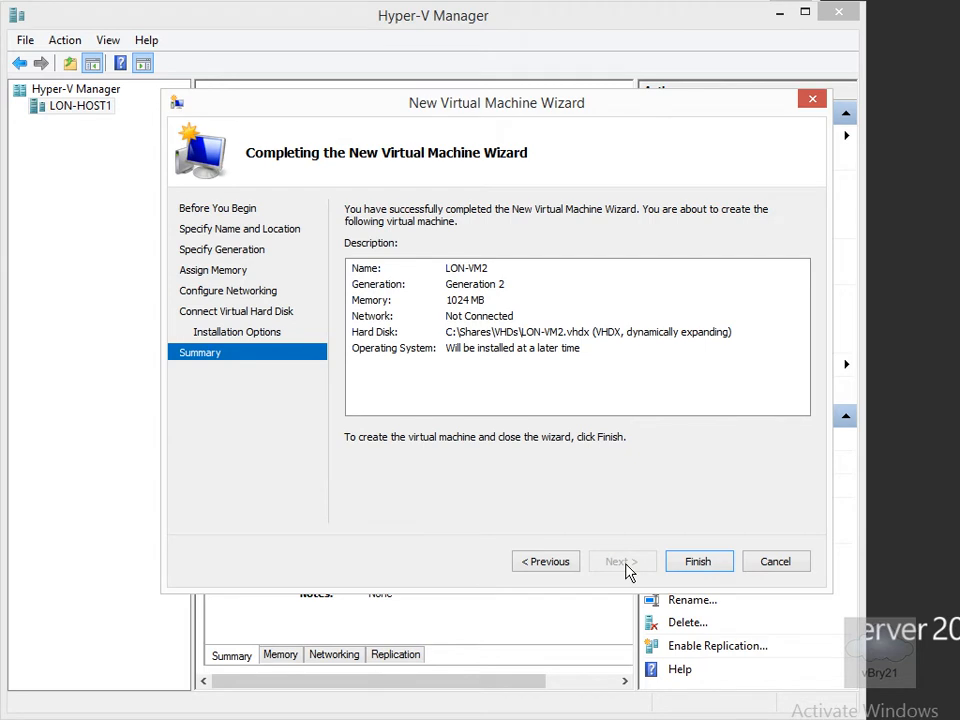
{"action": "left_click", "coordinate": [697, 561]}
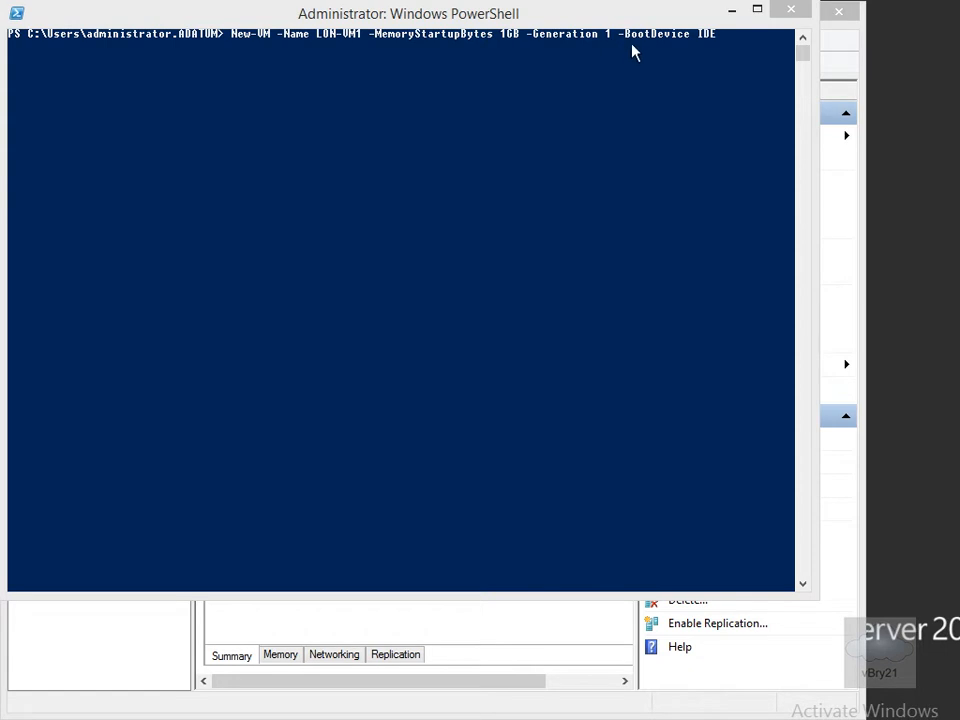
Step: In Windows PowerShell, run New-VM -Name LON-VM1 -MemoryStartupBytes 1GB -Generation 1 -BootDevice IDE
{"action": "left_click", "coordinate": [712, 57]}
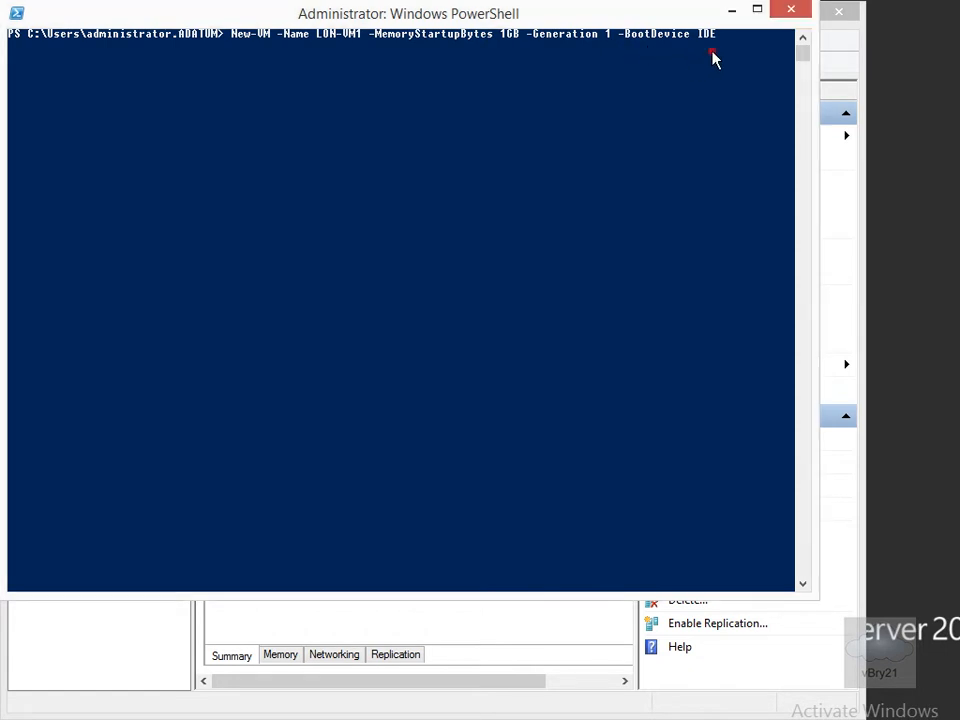
{"action": "key", "text": "Return"}
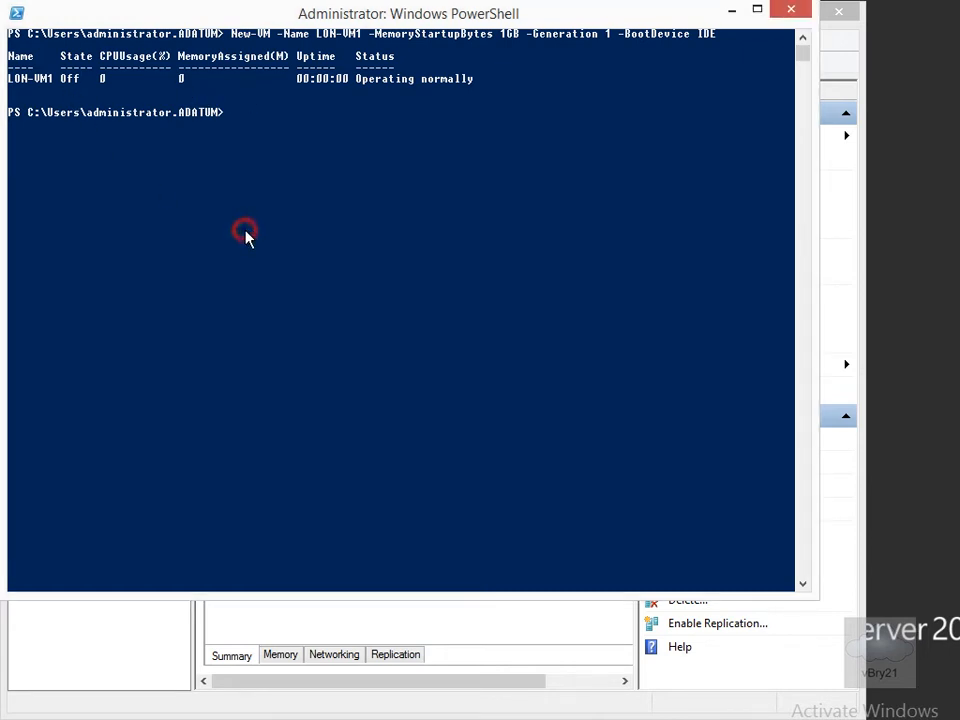
Step: Clear the console and run Add-VMHardDiskDrive -VMName LON-VM1 -ControllerType IDE -Path c:\shares\VHDs\Differencing.vhd
{"action": "type", "text": "cls"}
{"action": "key", "text": "Return"}
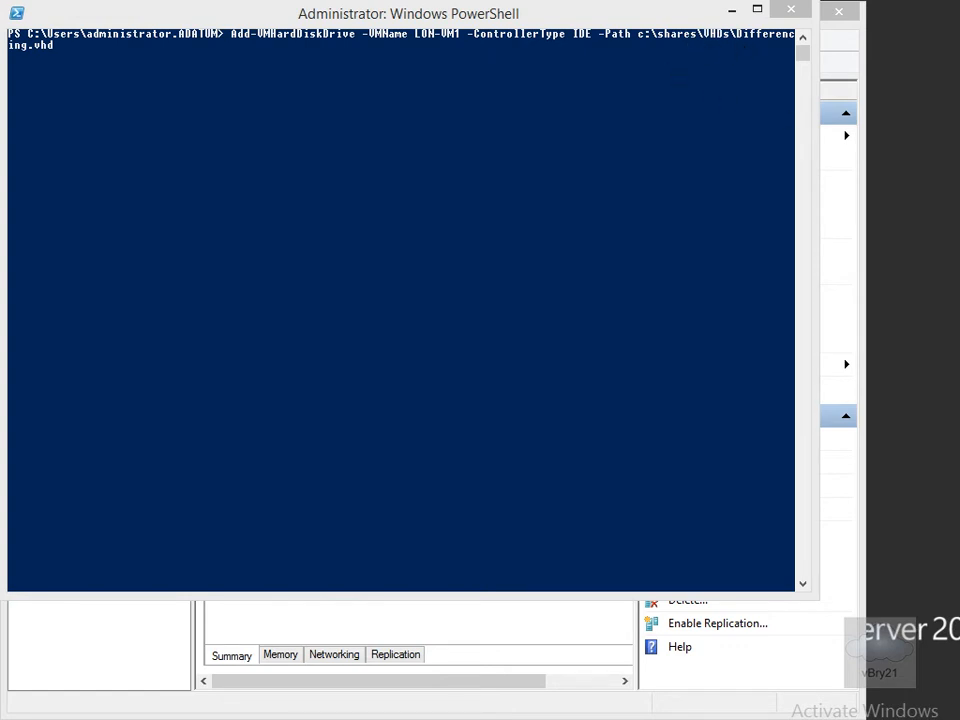
{"action": "key", "text": "Return"}
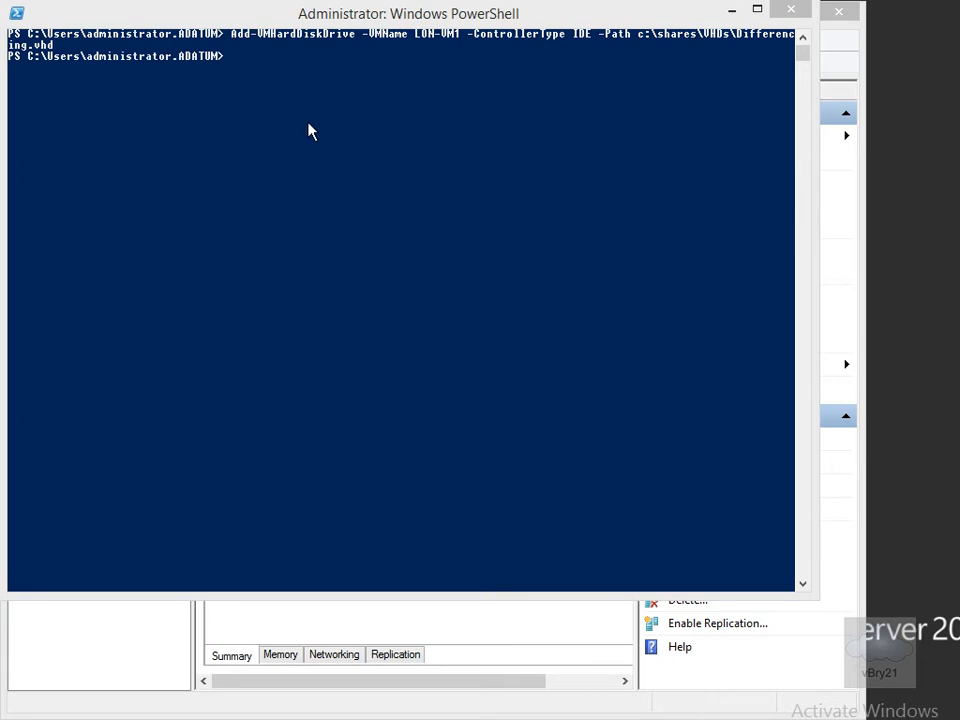
Step: Return to Hyper-V Manager and examine the hardware list and BIOS startup order in LON-VM1's settings, leaving them unmodified
{"action": "left_click", "coordinate": [731, 13]}
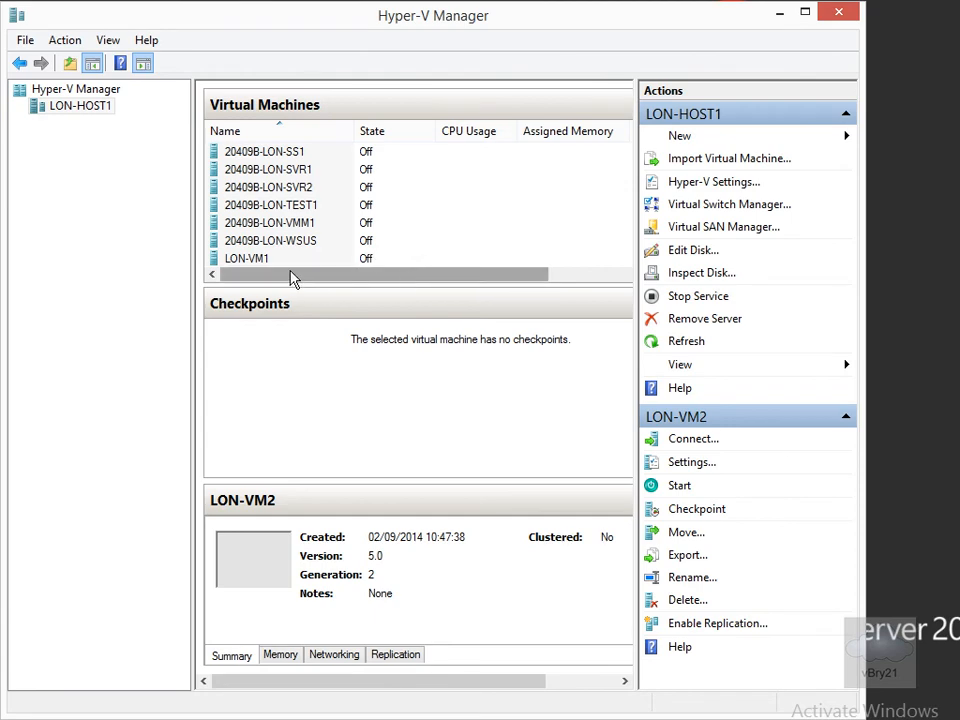
{"action": "right_click", "coordinate": [262, 259]}
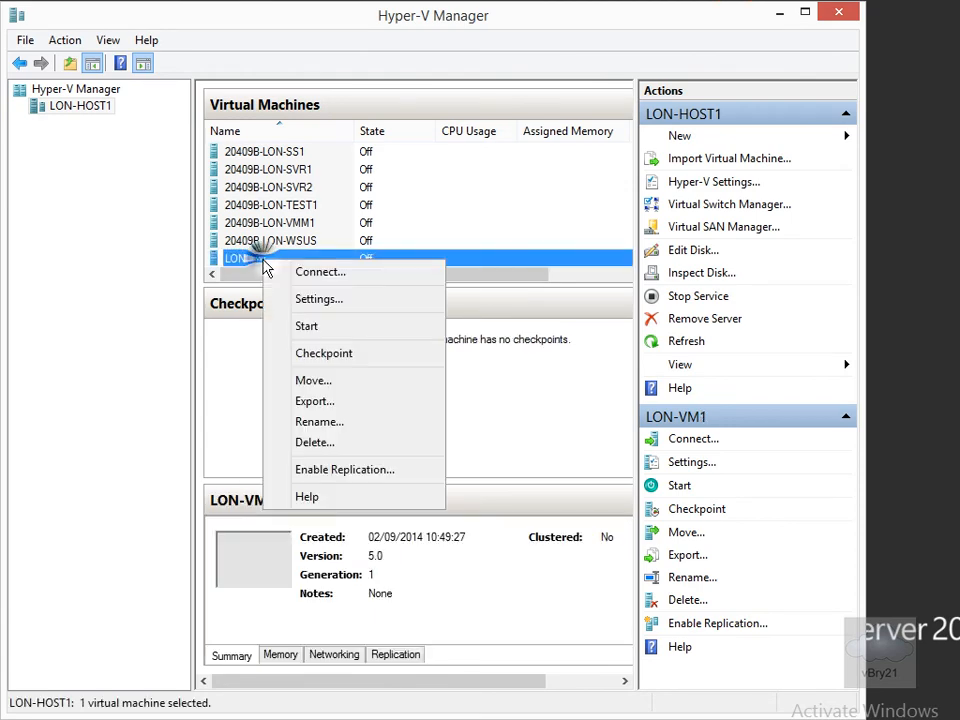
{"action": "left_click", "coordinate": [317, 301]}
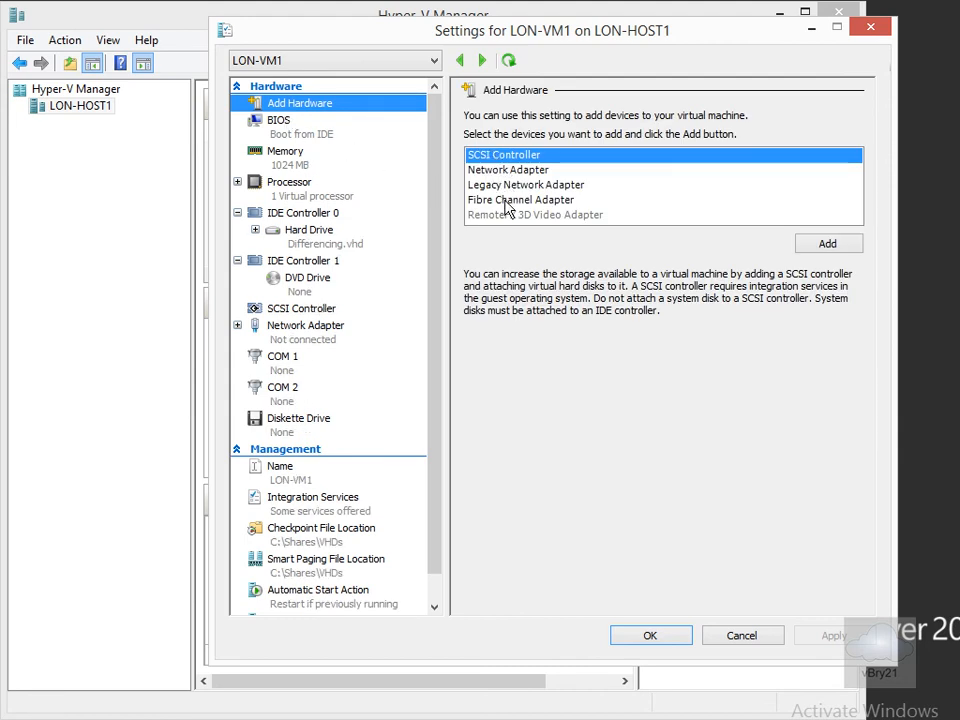
{"action": "left_click", "coordinate": [330, 130]}
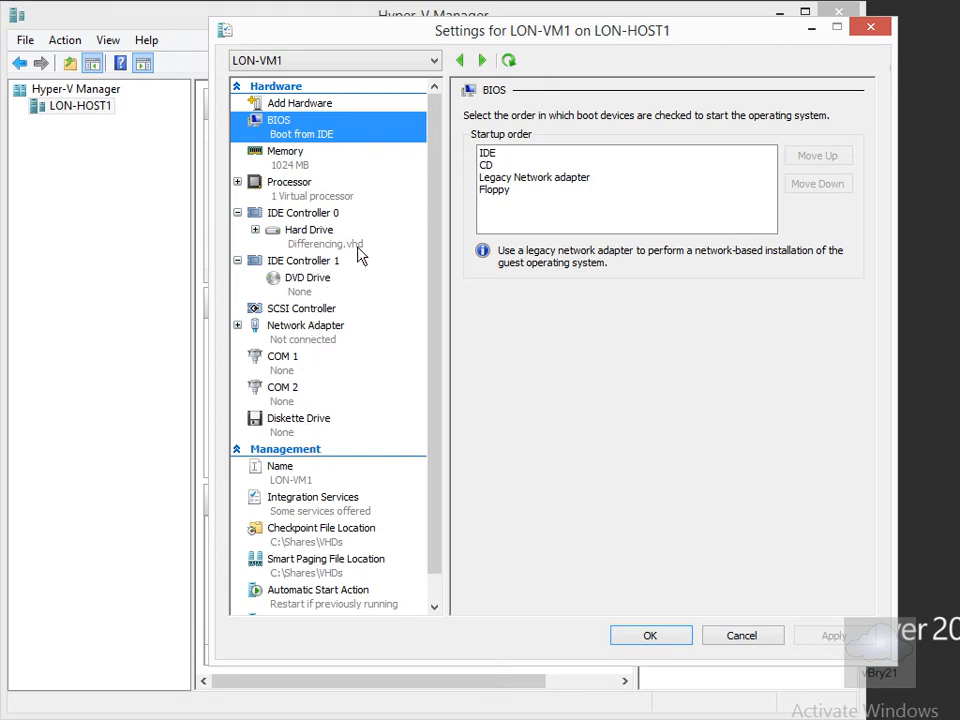
{"action": "left_click", "coordinate": [745, 636]}
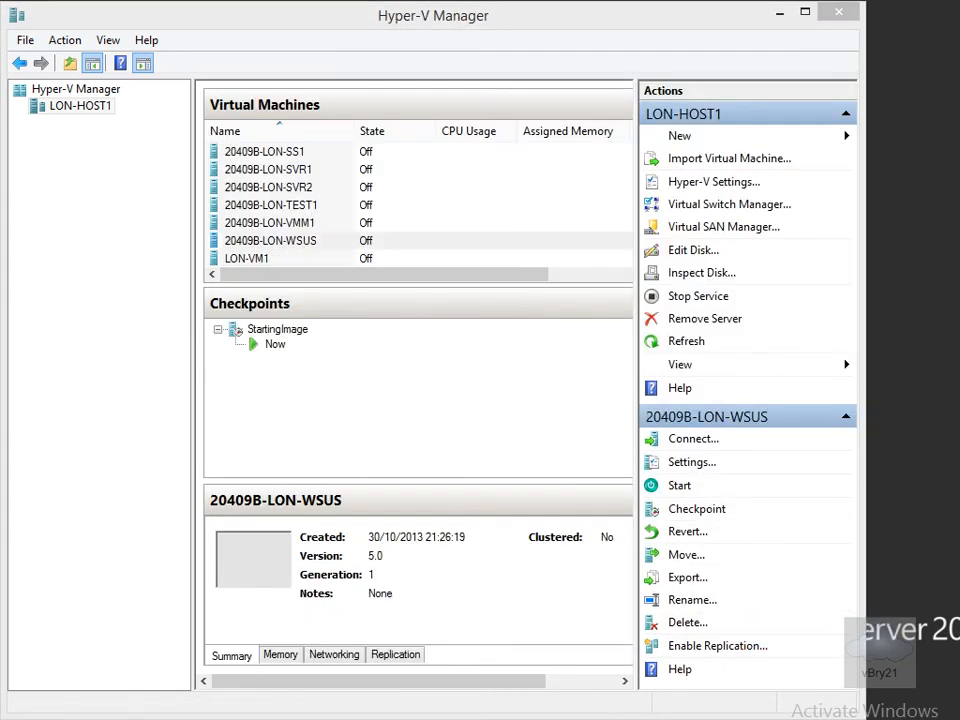
Step: Open the settings of LON-VM2 and examine its firmware and memory configuration
{"action": "left_click", "coordinate": [385, 244]}
{"action": "scroll", "coordinate": [379, 253], "scroll_direction": "down", "scroll_amount": 1}
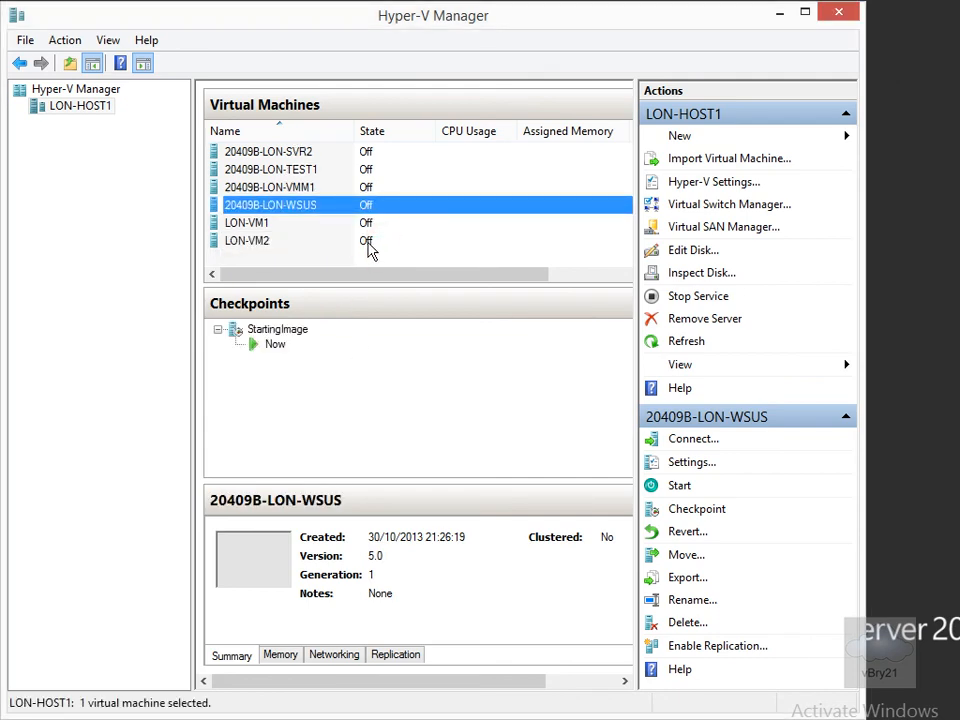
{"action": "right_click", "coordinate": [368, 242]}
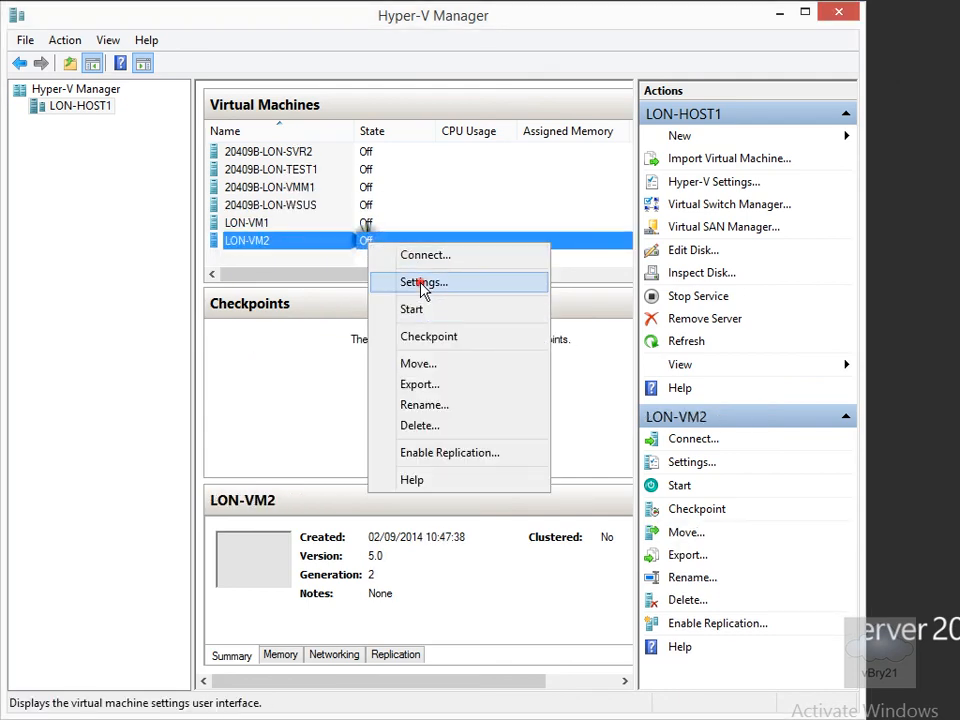
{"action": "left_click", "coordinate": [422, 283]}
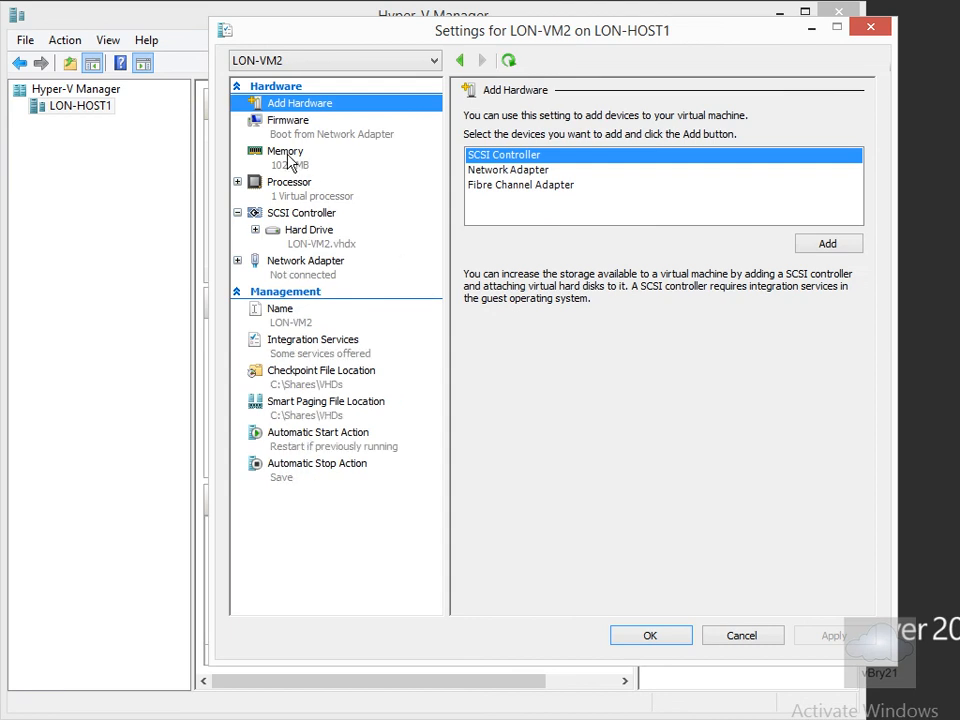
{"action": "left_click", "coordinate": [333, 141]}
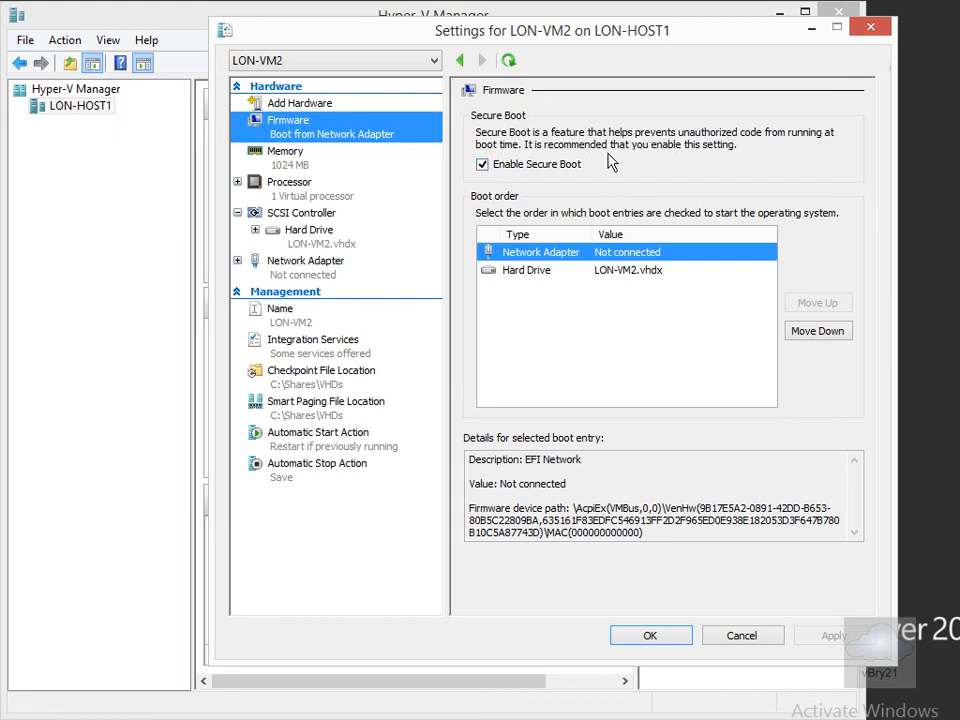
{"action": "left_click", "coordinate": [282, 158]}
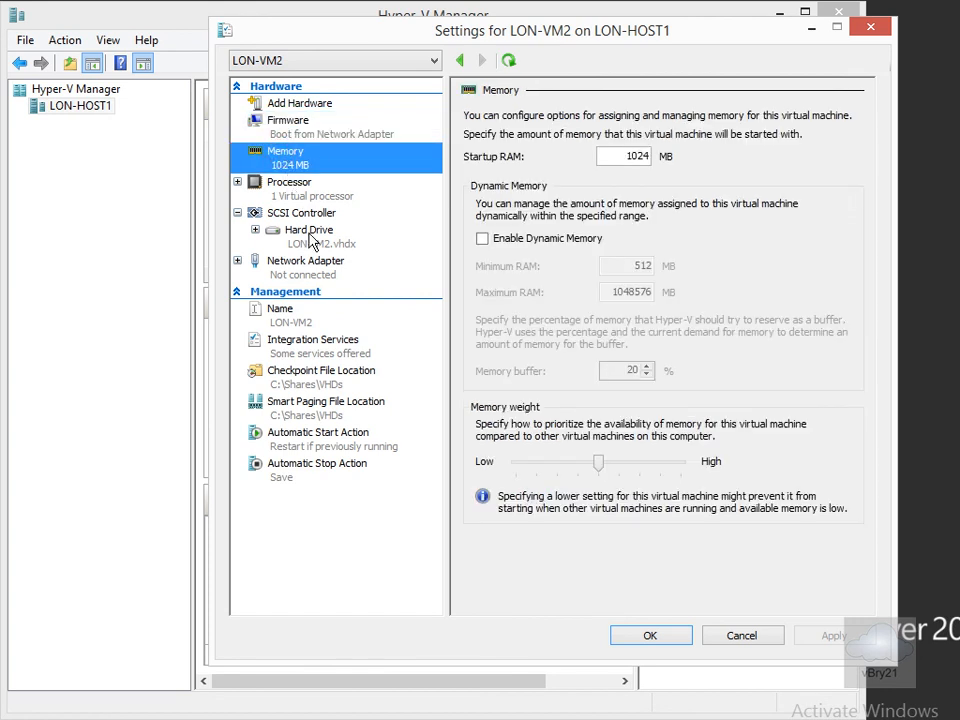